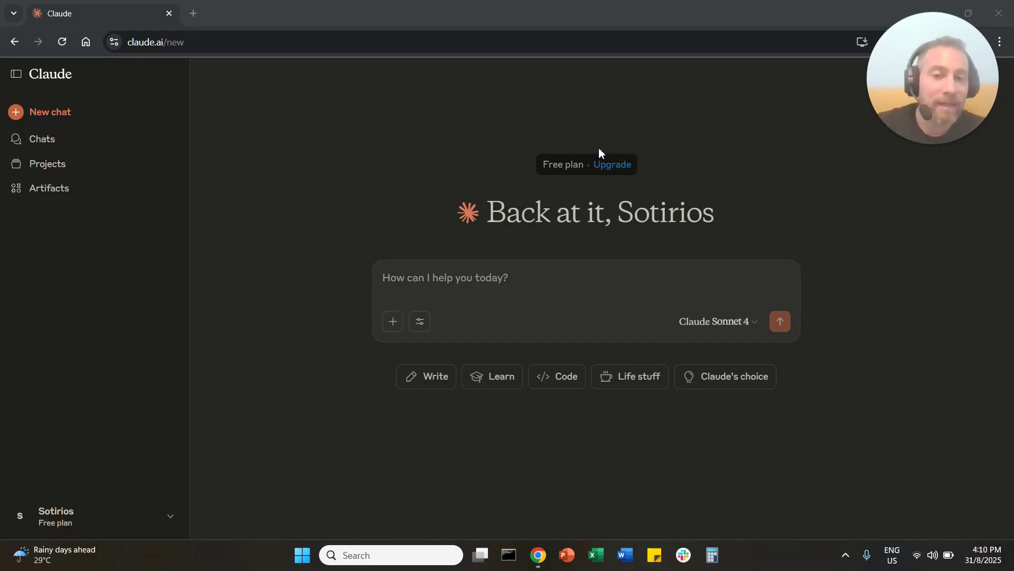
Ask Claude to create a table including some dummy DATA
left_click(510, 281)
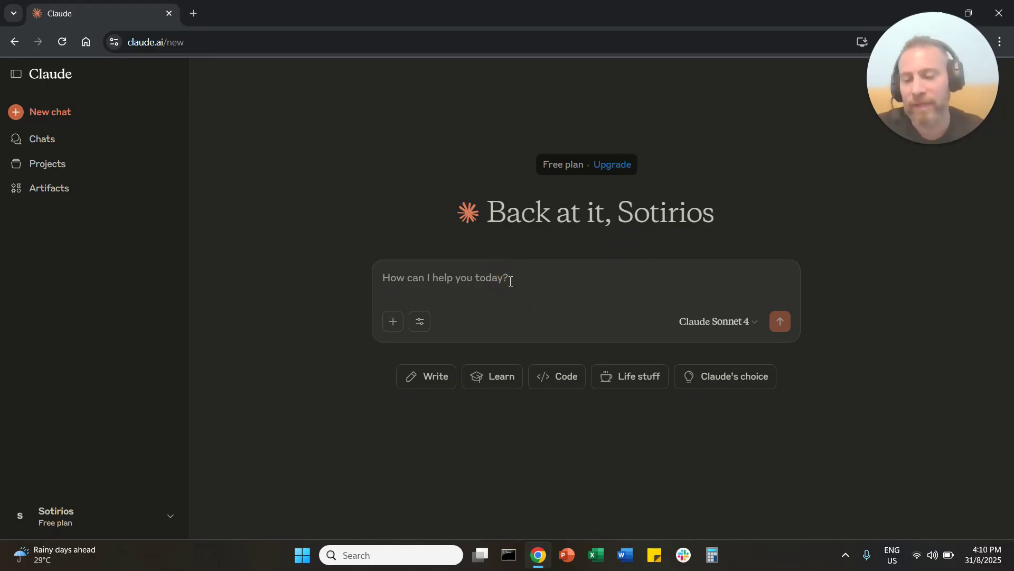
type("please c")
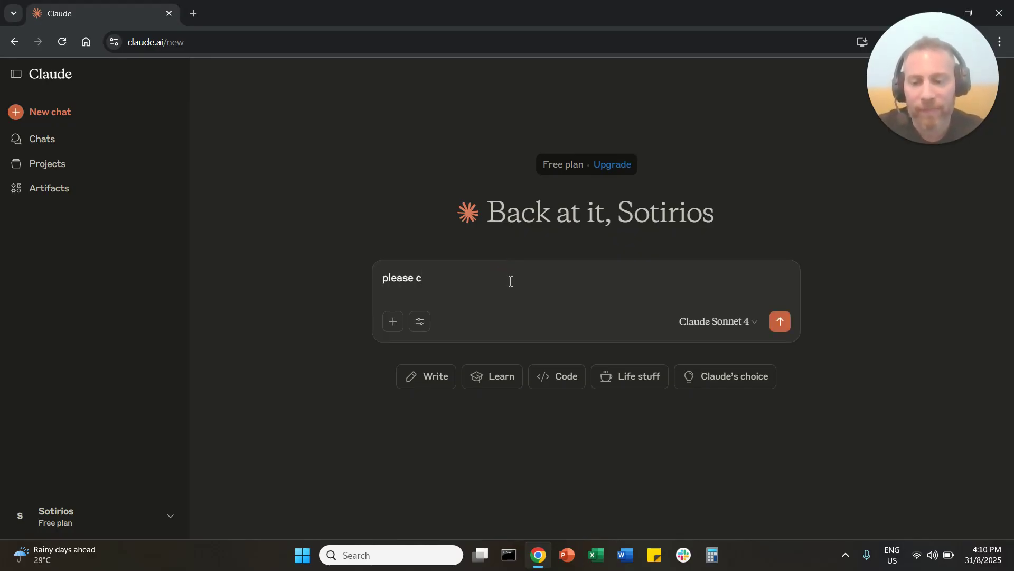
type("reate a table")
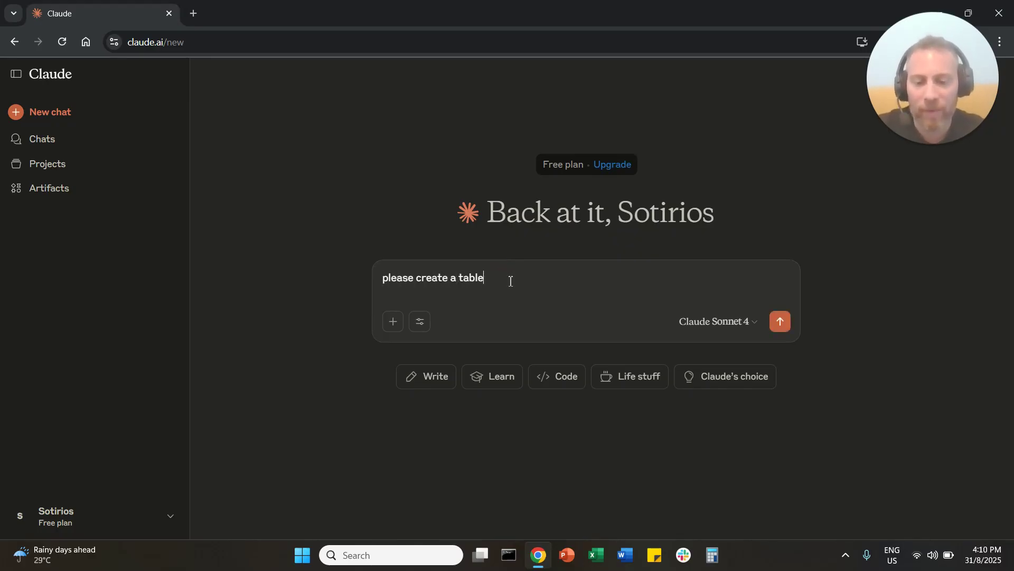
type(" inluding s")
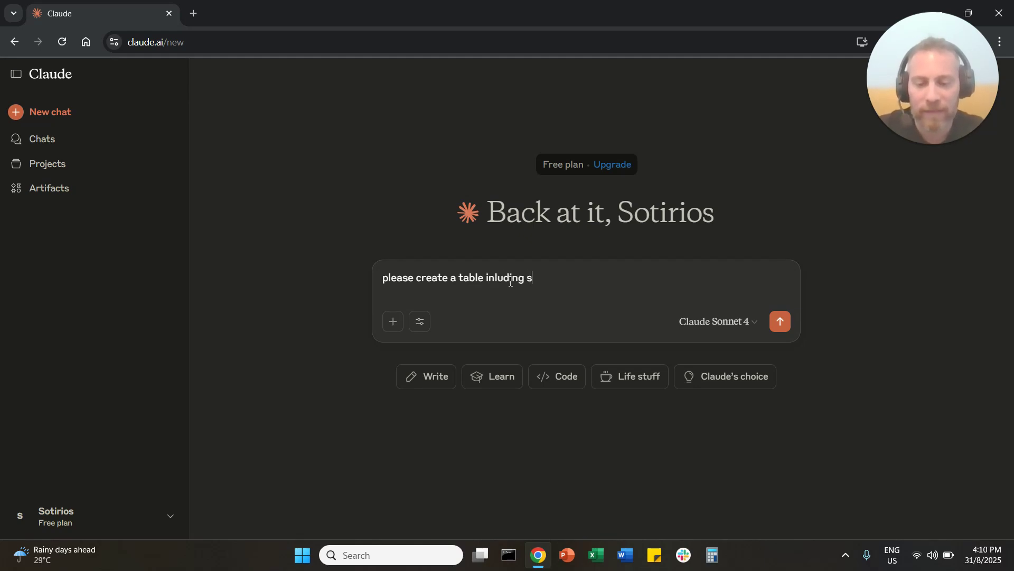
type("ome dummy d")
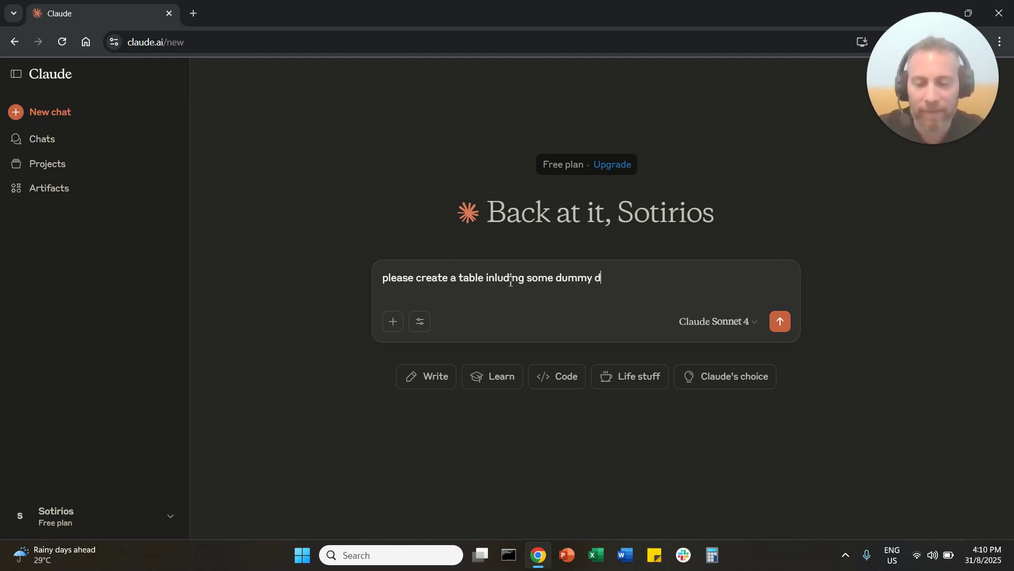
type("a")
key("Caps_Lock")
type("TA")
key("Return")
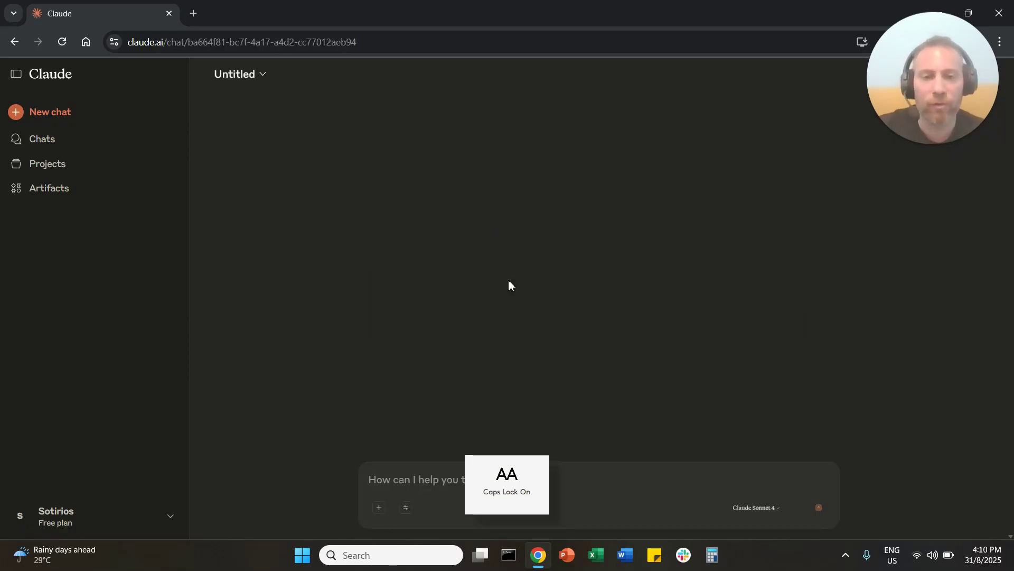
Ask Claude to give the generated table as an Excel file
key("Caps_Lock")
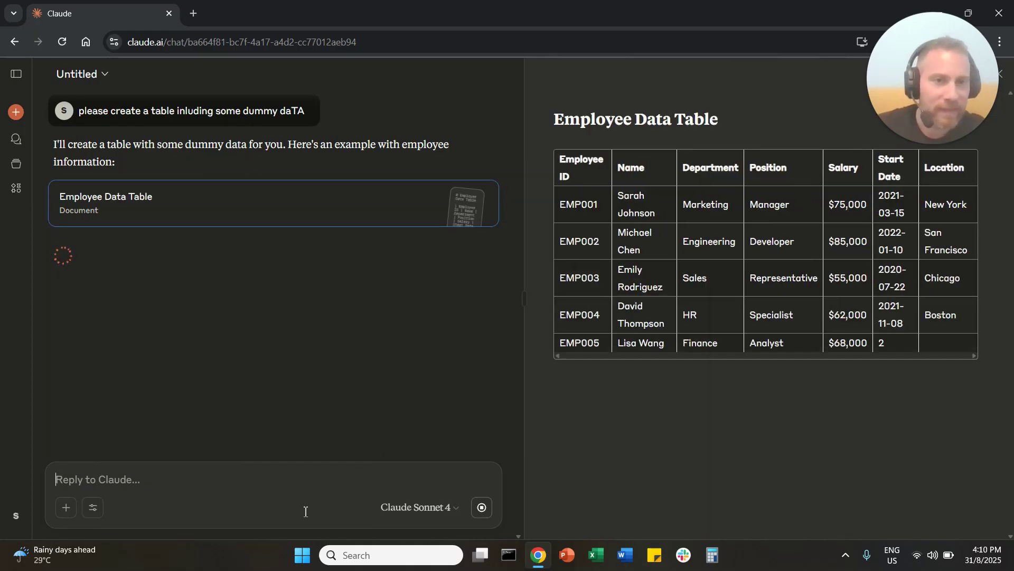
type("now ")
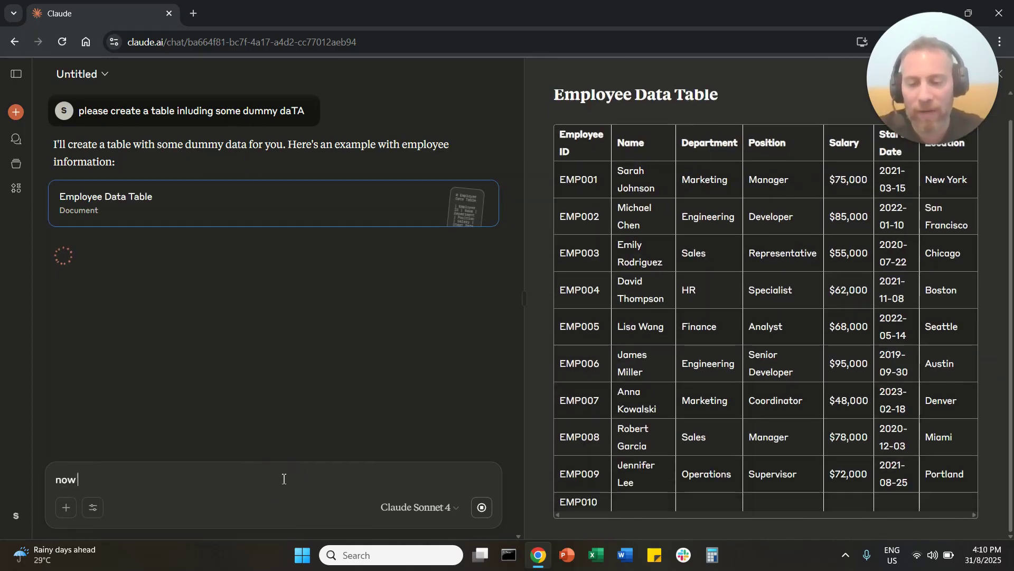
type("gi")
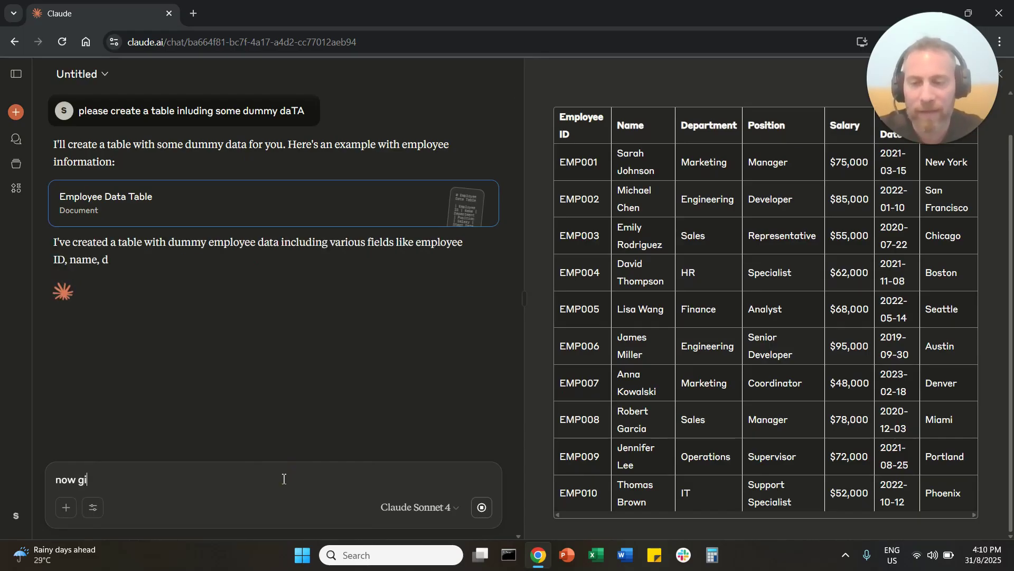
type("ve me this ")
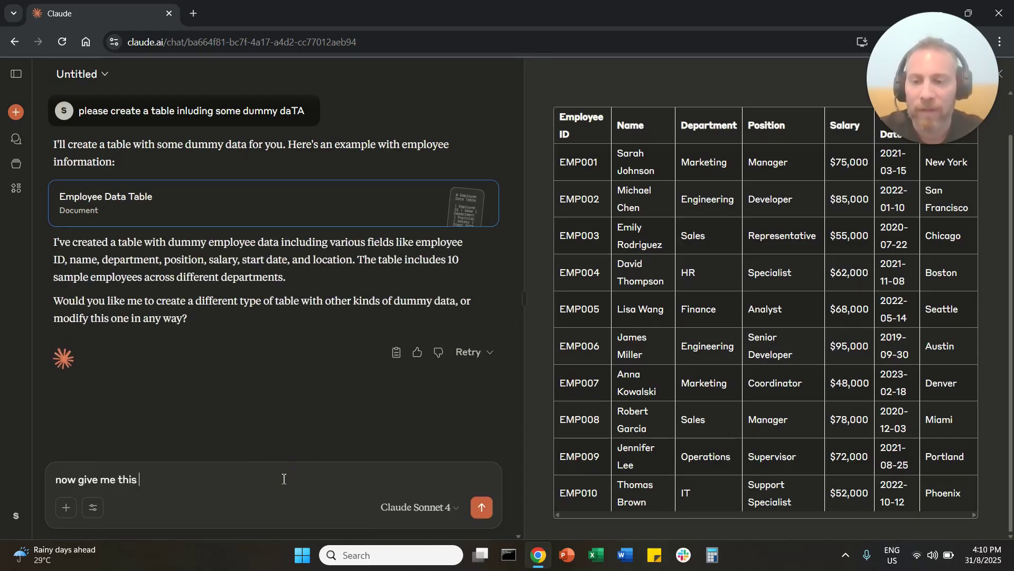
type("table i")
key("BackSpace")
type("as")
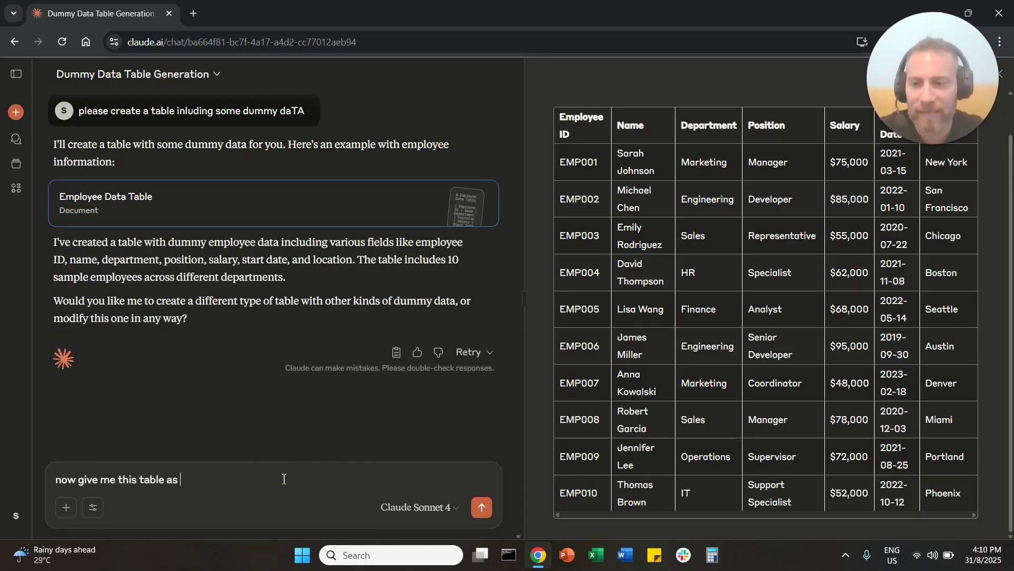
type(" an s")
key("BackSpace")
type("excel file")
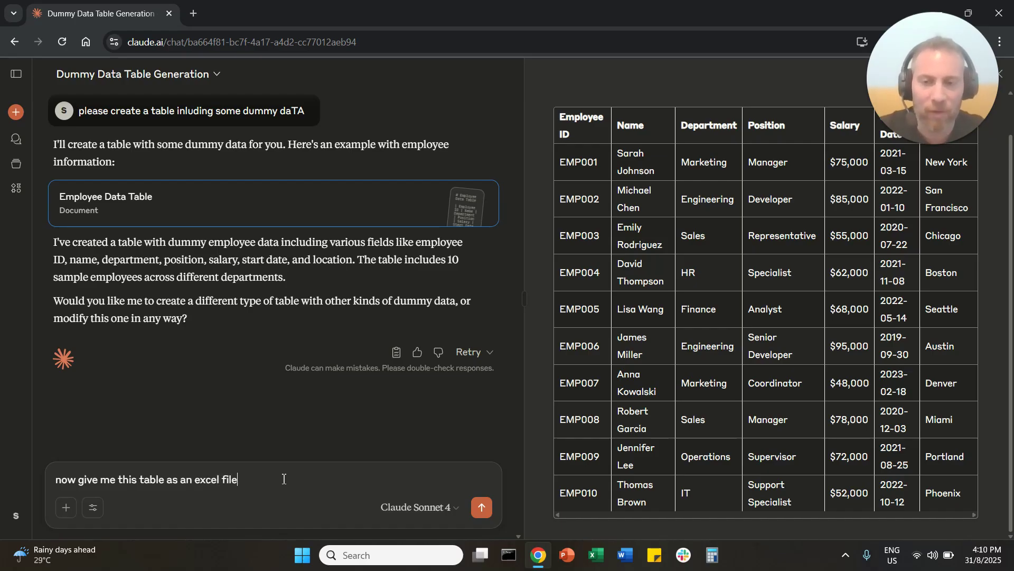
key("Return")
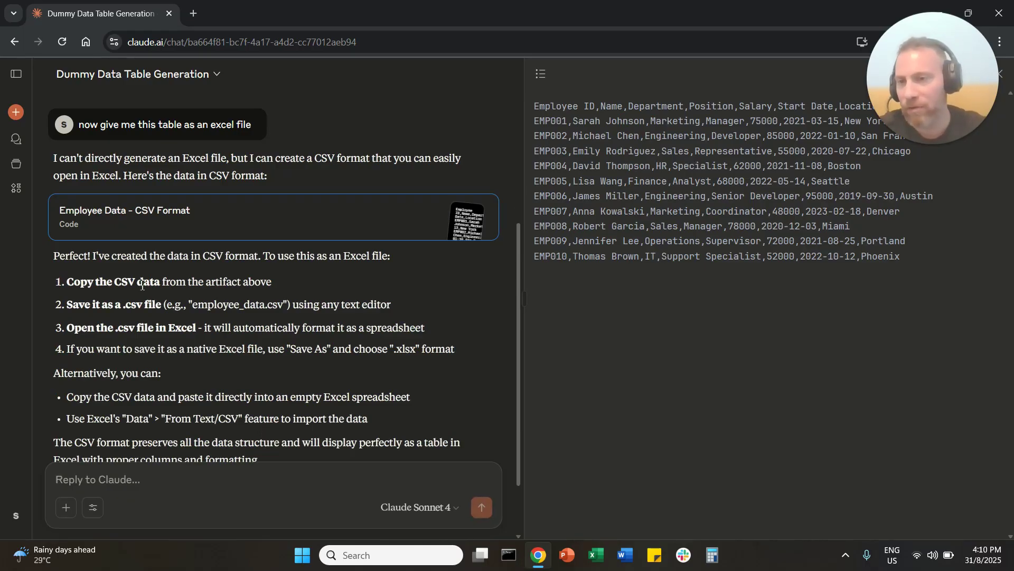
Copy the Employee Data CSV content from Claude's artifact to the clipboard
left_click_drag(137, 281, 192, 419)
left_click(300, 322)
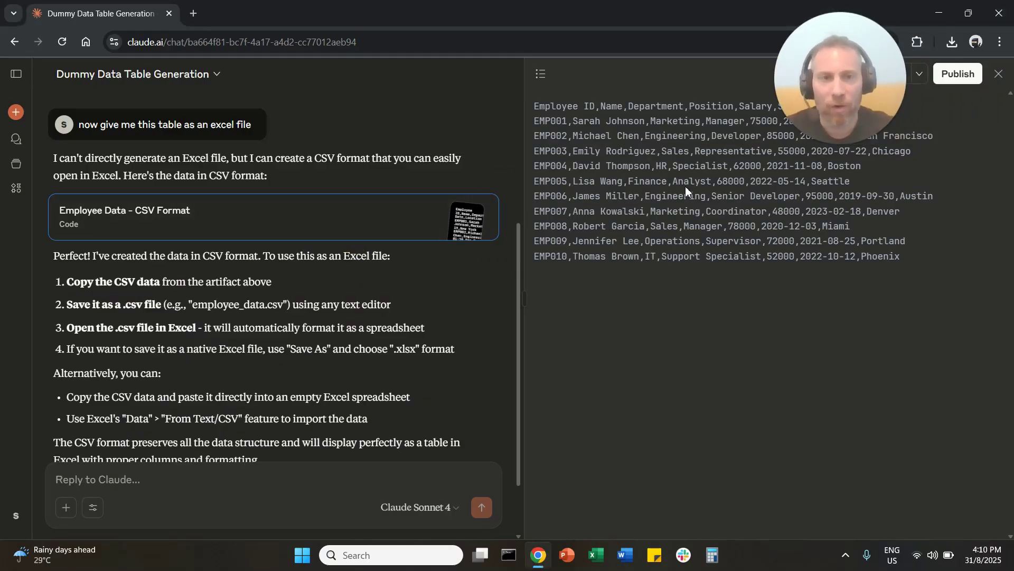
left_click_drag(852, 86, 908, 229)
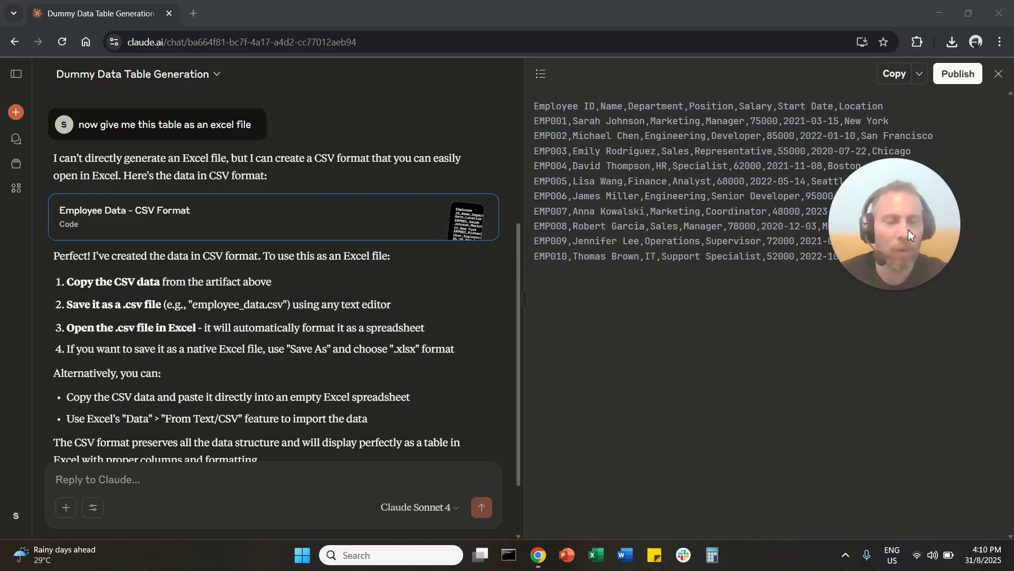
left_click(895, 74)
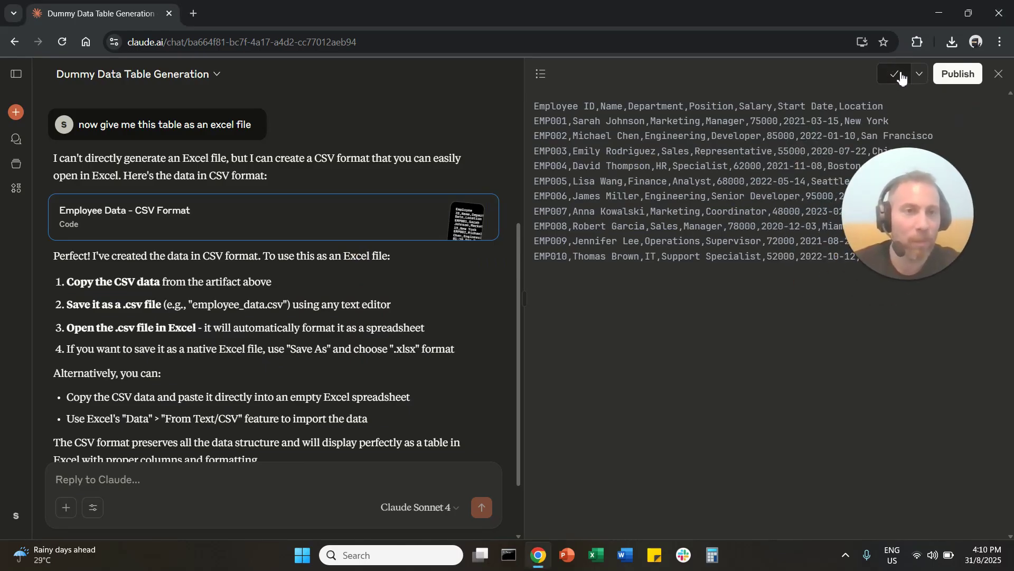
Launch Notepad via Windows search and dismiss the missing-file warning
left_click(431, 555)
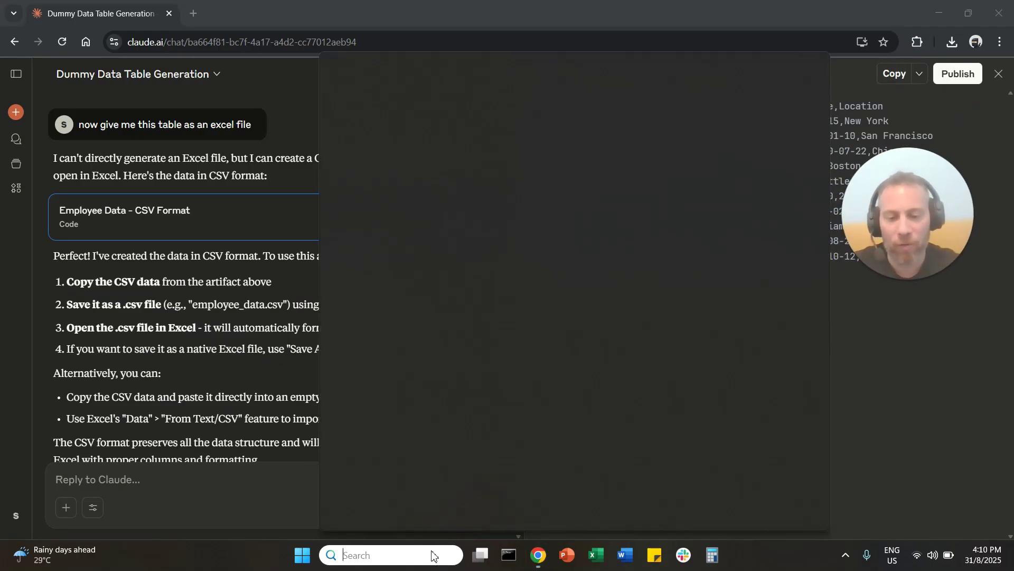
type("note")
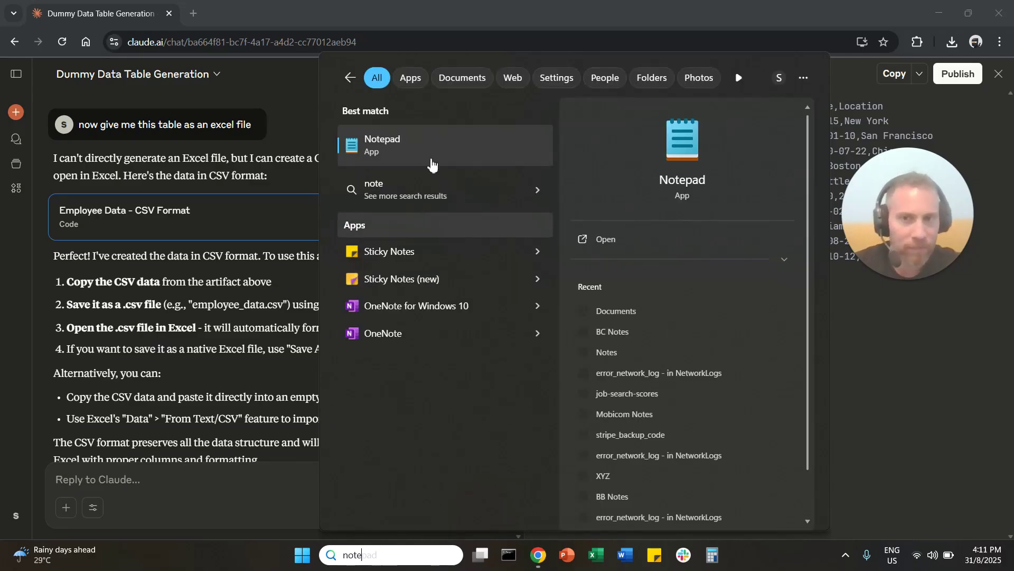
left_click(430, 152)
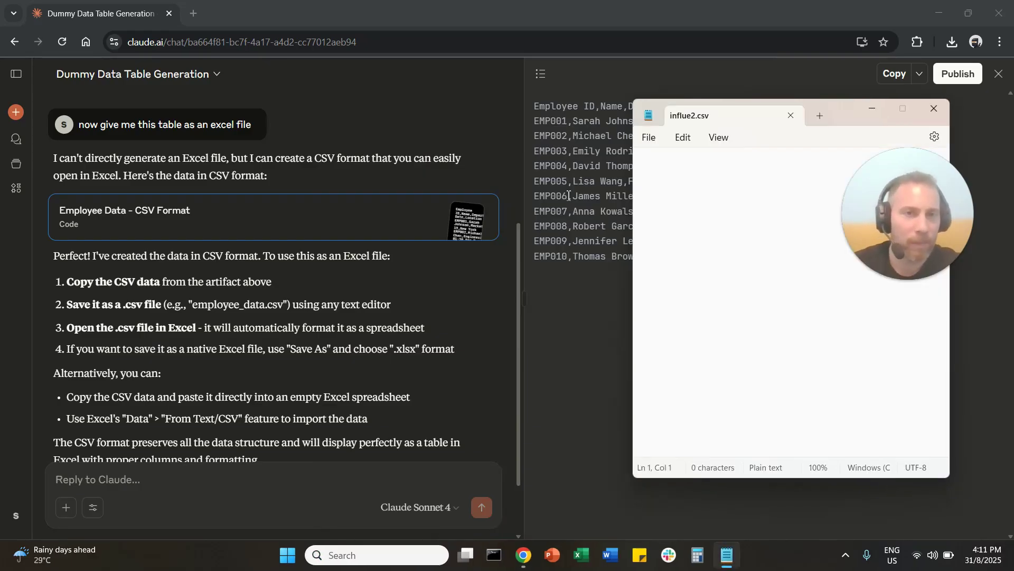
left_click(825, 328)
Paste the employee CSV data into a new blank Notepad tab
key("ctrl+n")
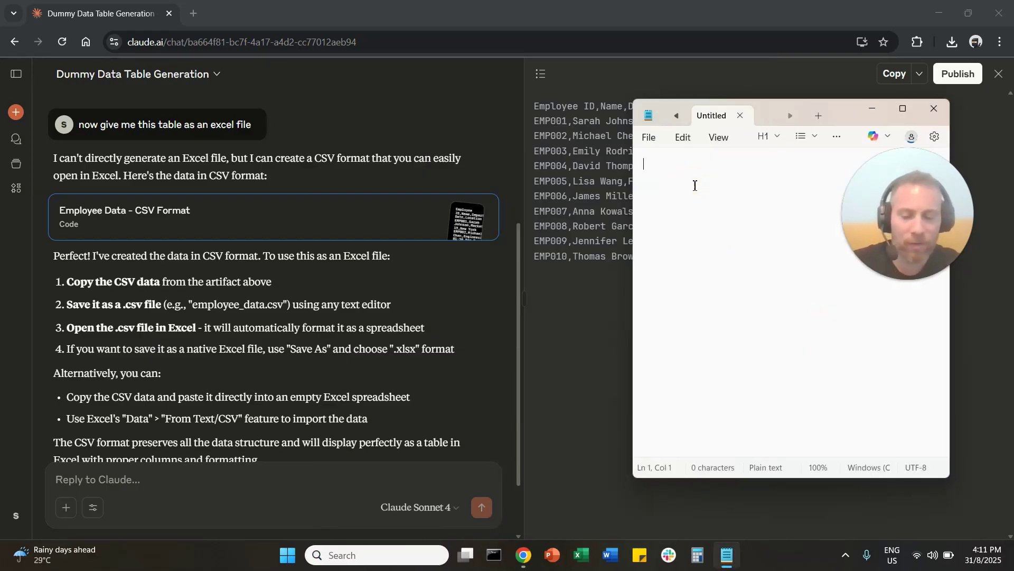
key("ctrl+v")
left_click(654, 139)
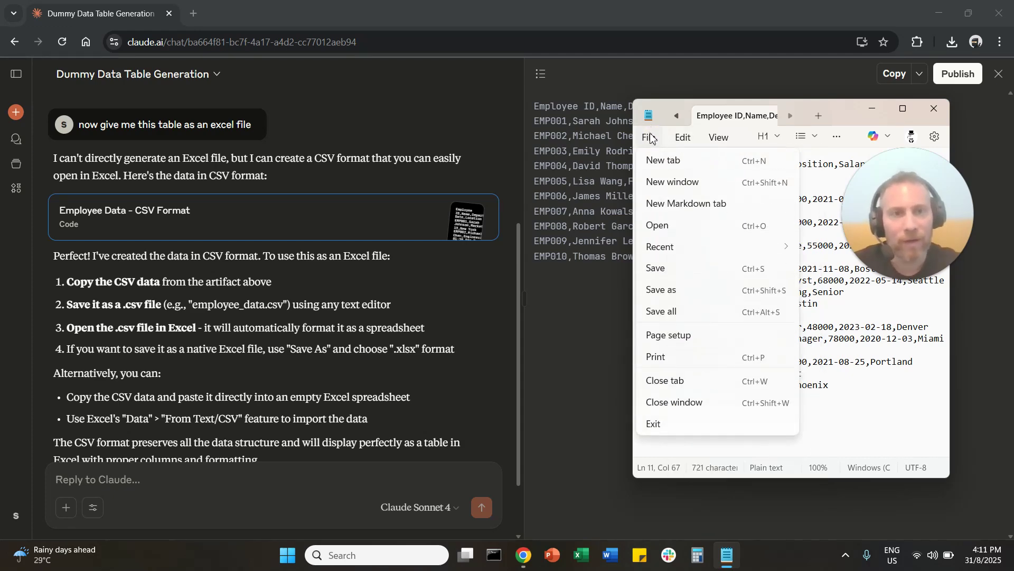
Save the text as testdata.csv in Downloads, with file type set to All files
left_click(687, 284)
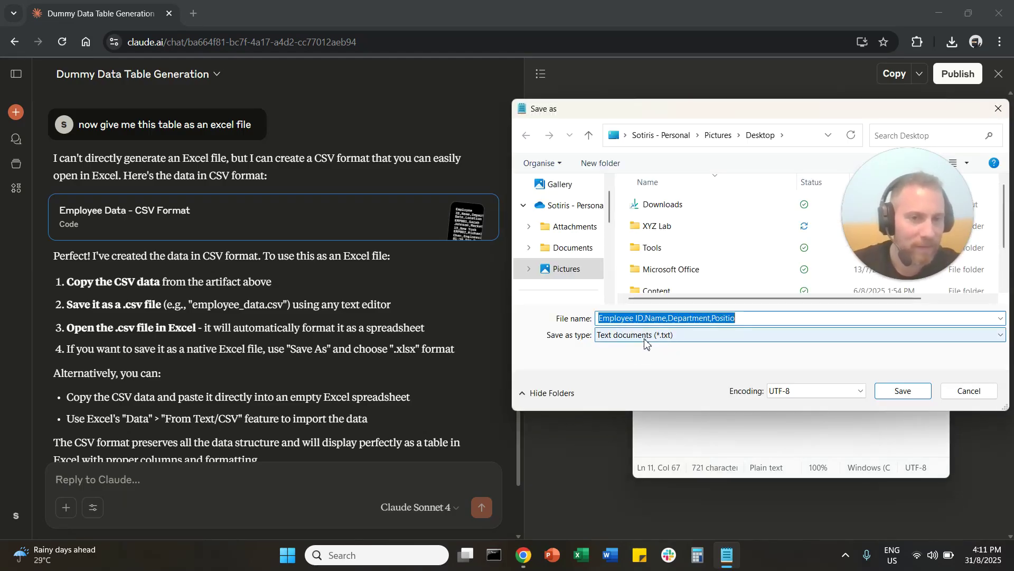
left_click(642, 338)
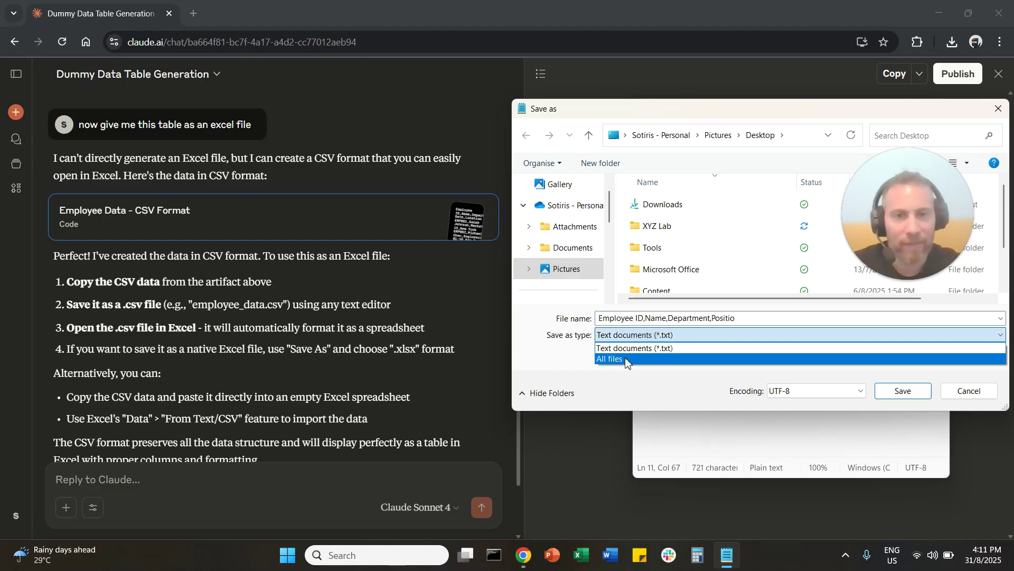
left_click(627, 360)
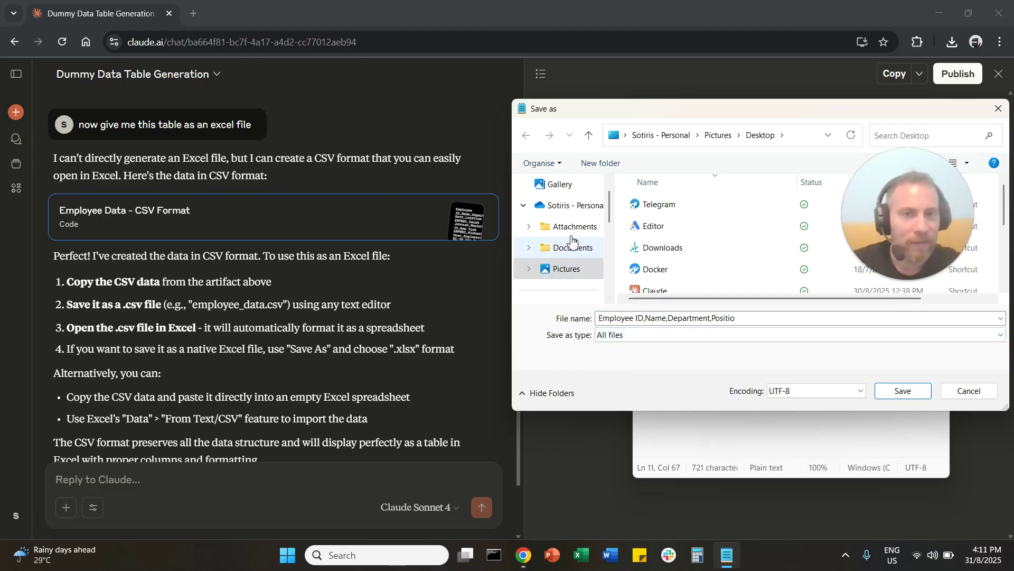
left_click(643, 319)
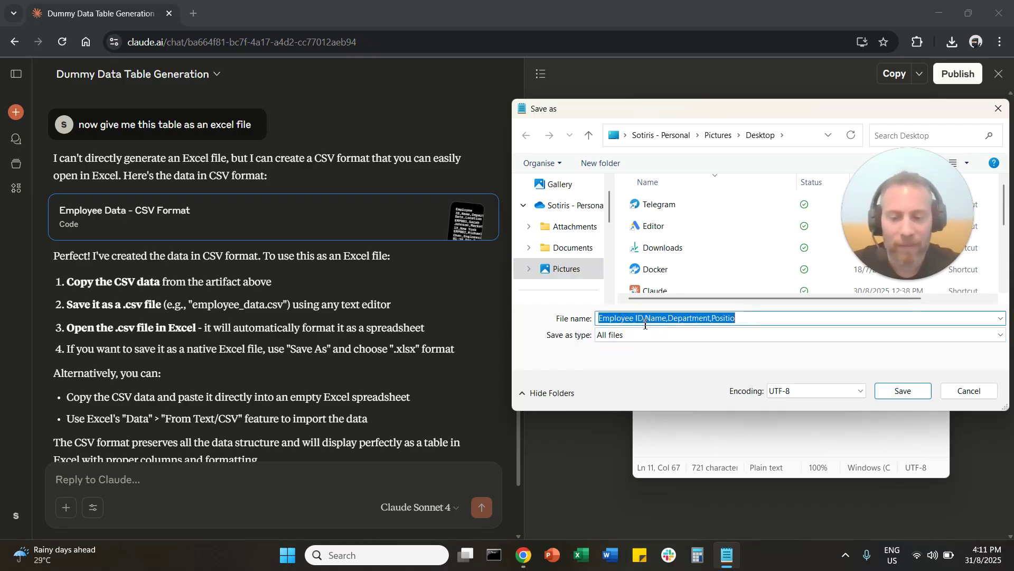
type("testdata")
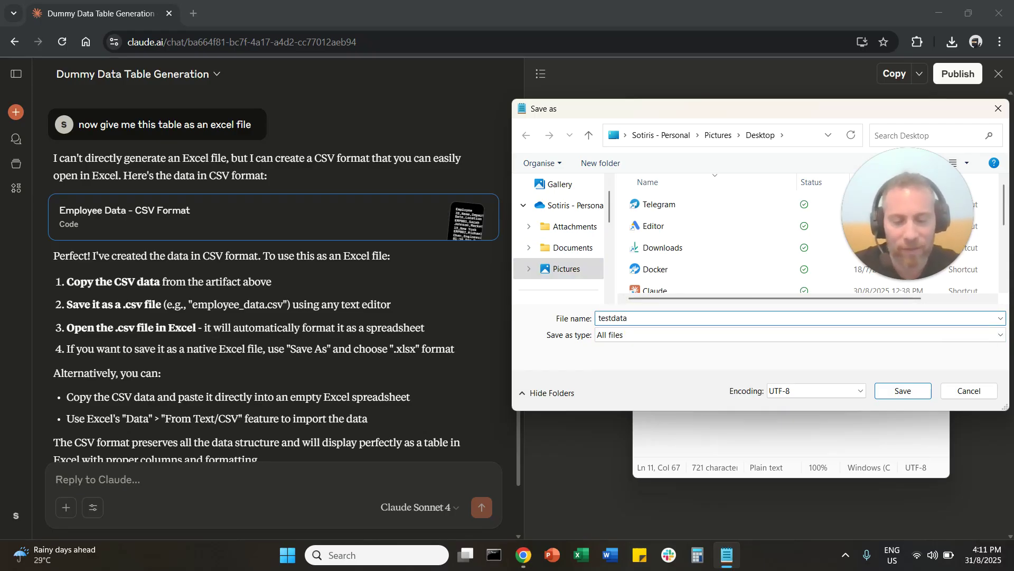
type(".csv")
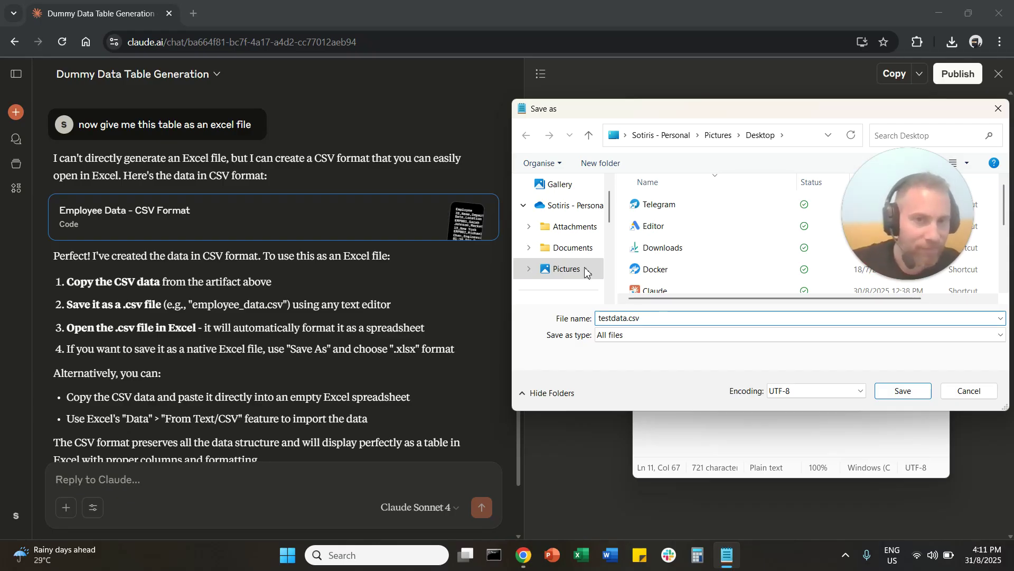
scroll(581, 227, "up", 1)
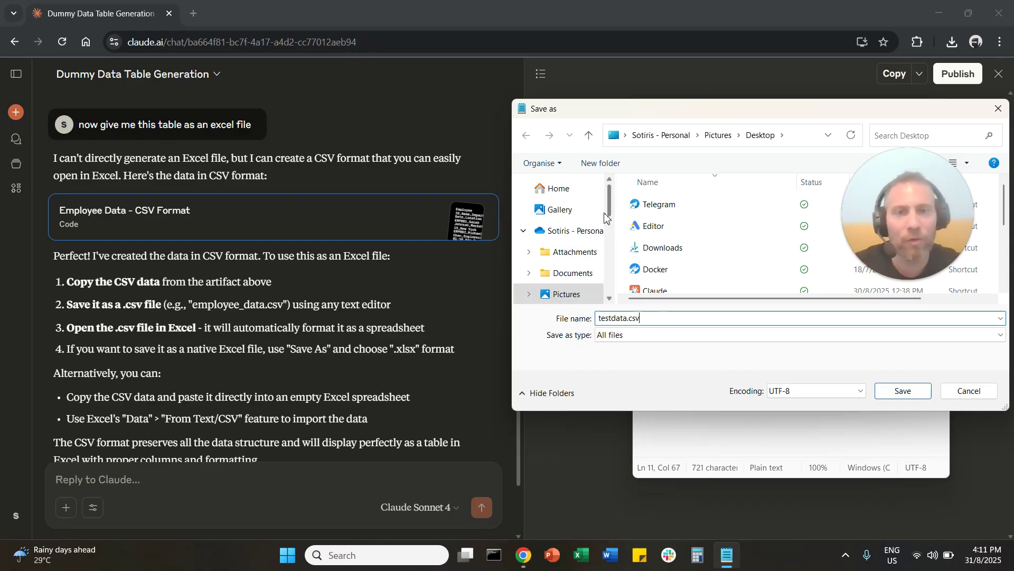
scroll(581, 249, "down", 3)
left_click(576, 276)
scroll(576, 273, "down", 3)
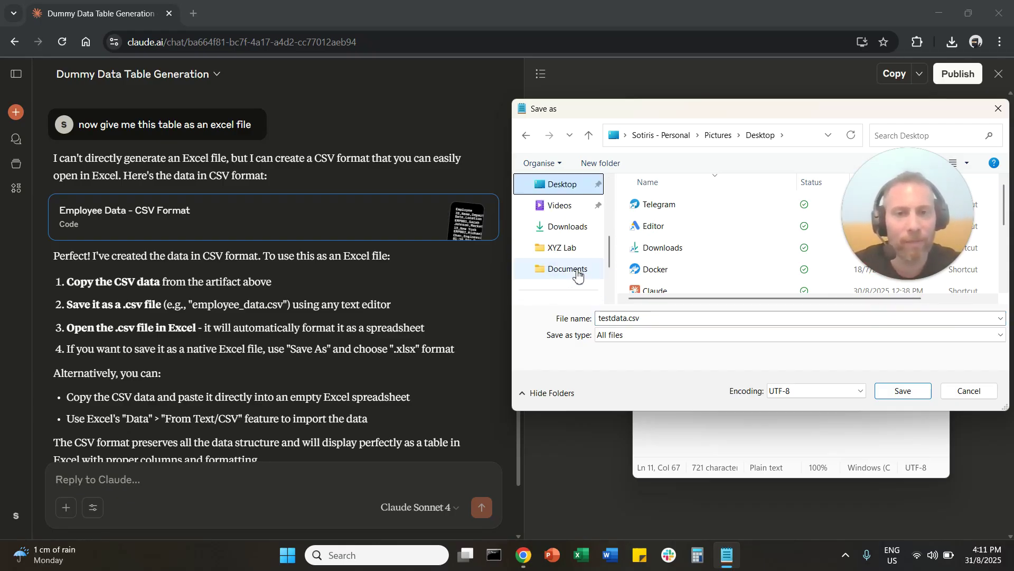
left_click(581, 226)
left_click(669, 320)
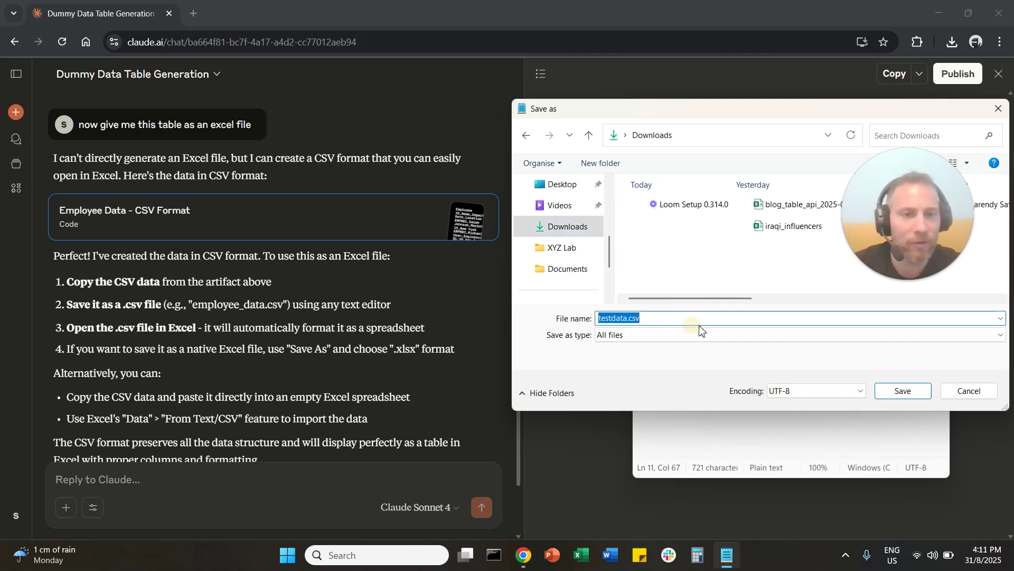
left_click(908, 398)
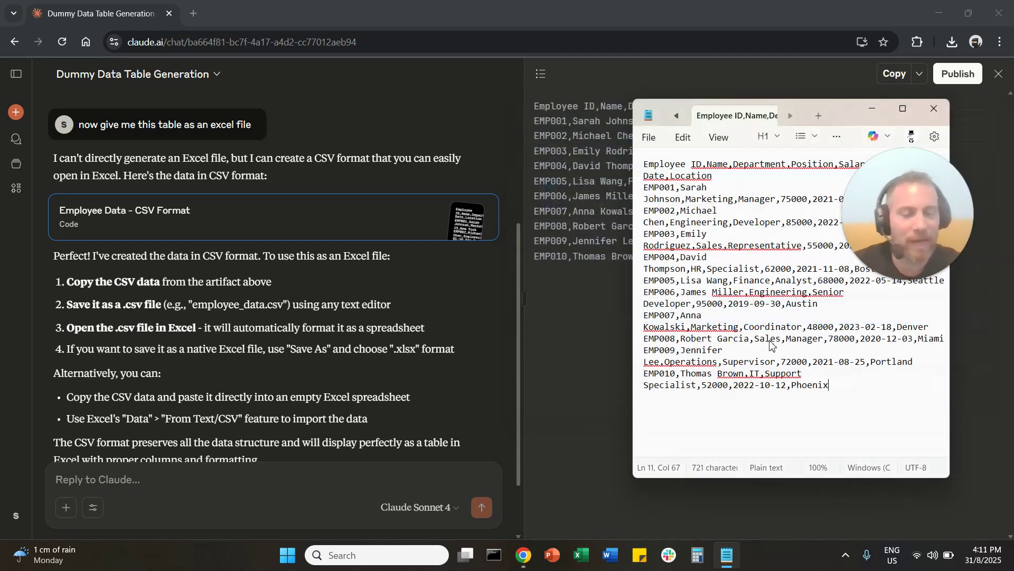
Close Notepad, open the Downloads folder, and open testdata as a spreadsheet
left_click(933, 110)
left_click(409, 556)
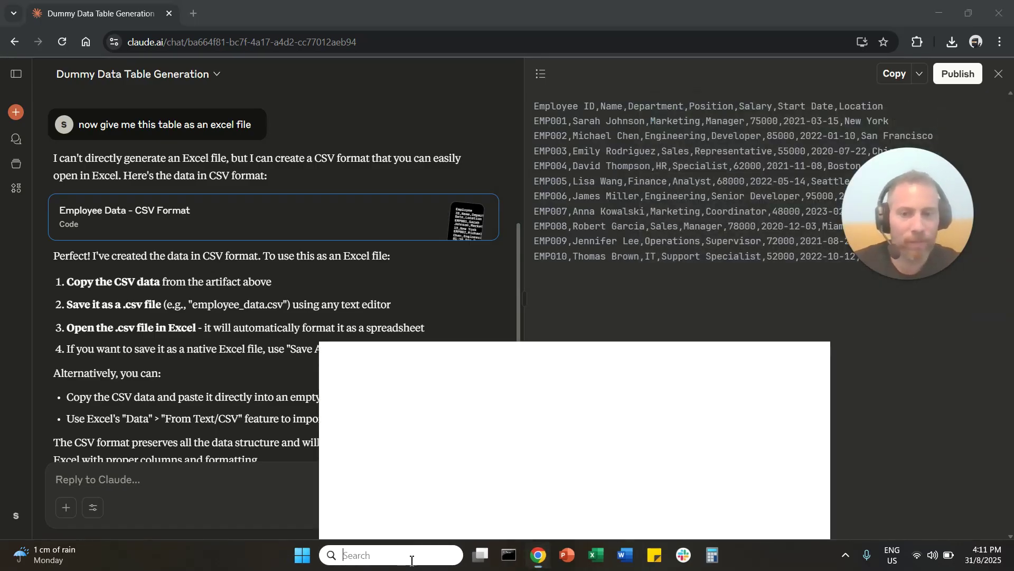
type("downloads")
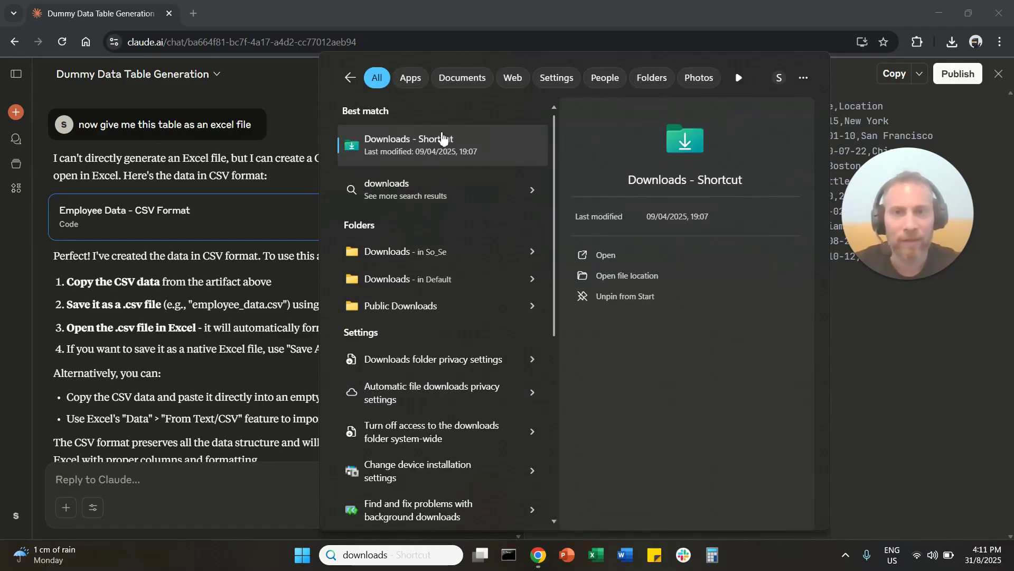
left_click(442, 139)
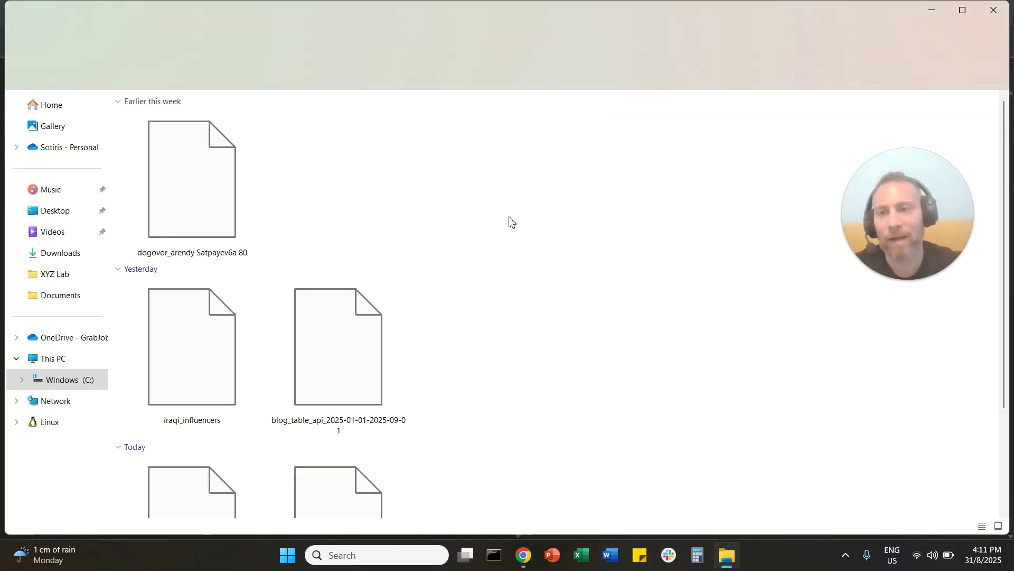
scroll(465, 248, "down", 2)
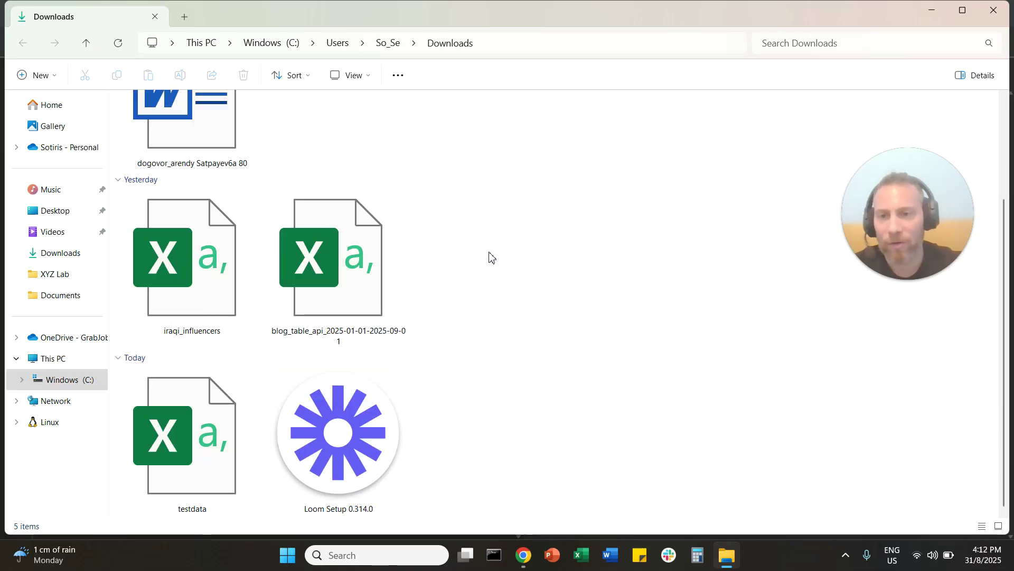
double_click(222, 420)
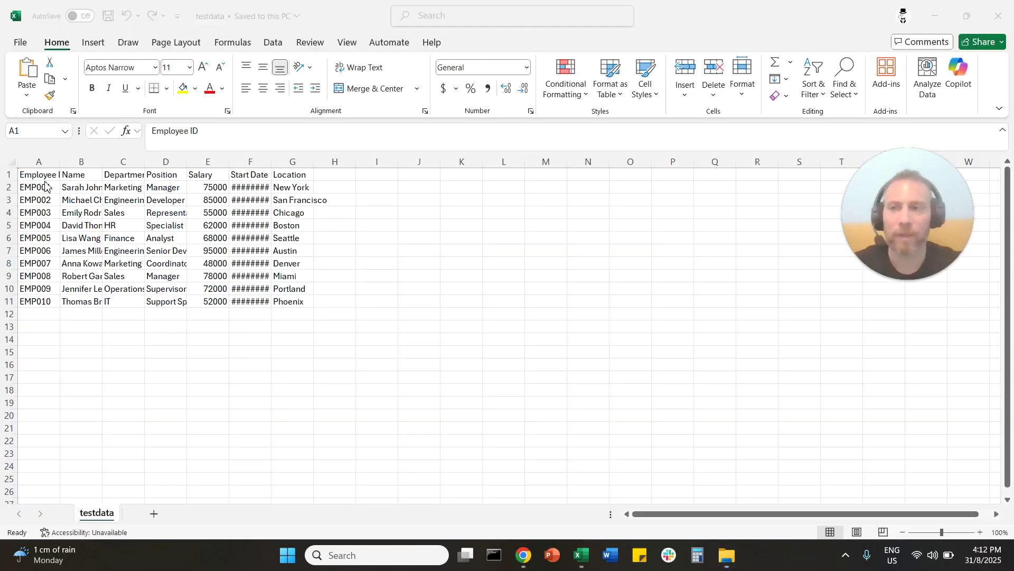
Widen columns A–G together so names, positions and start dates display fully
left_click_drag(40, 161, 306, 164)
left_click_drag(424, 165, 421, 163)
left_click(333, 286)
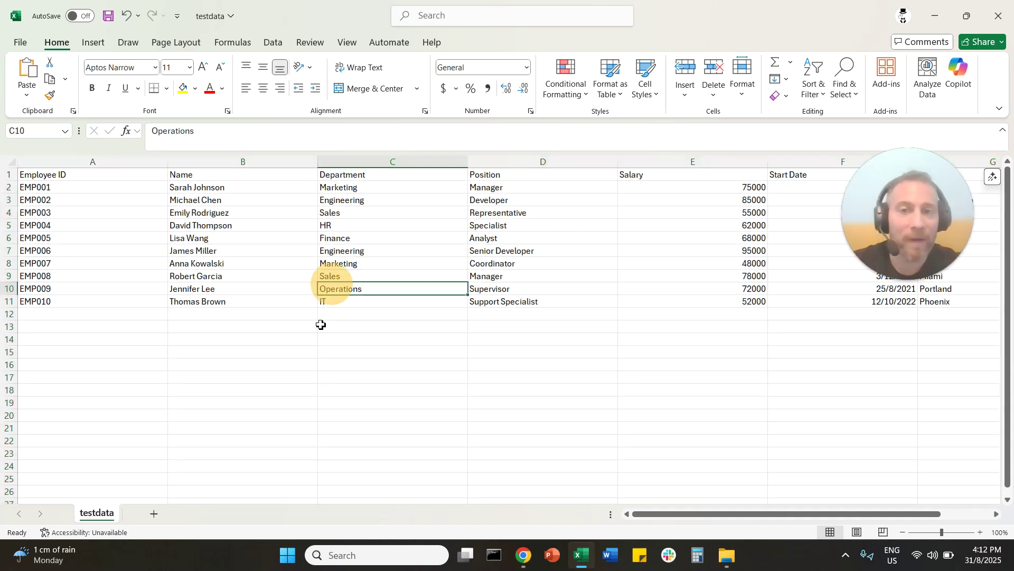
left_click(310, 338)
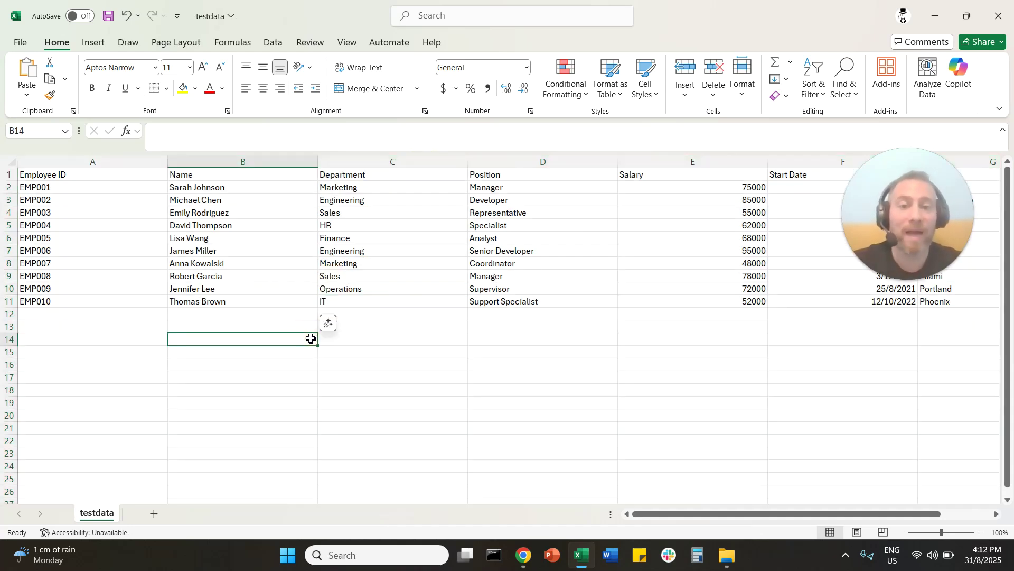